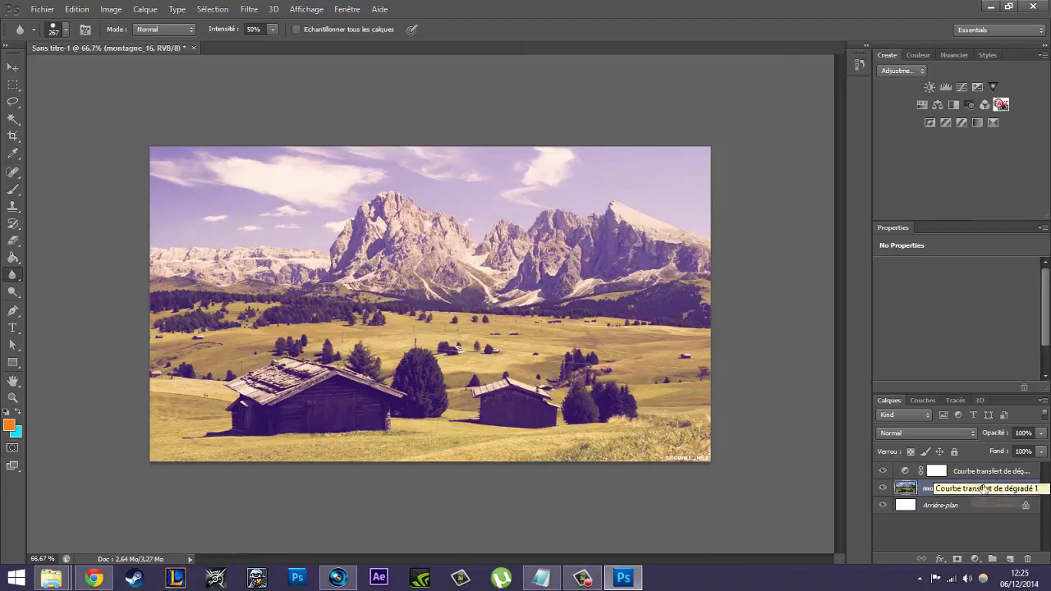
# Step: Begin a new document from the finished violet-and-gold toned Sans titre 1 image
pyautogui.click(56, 10)
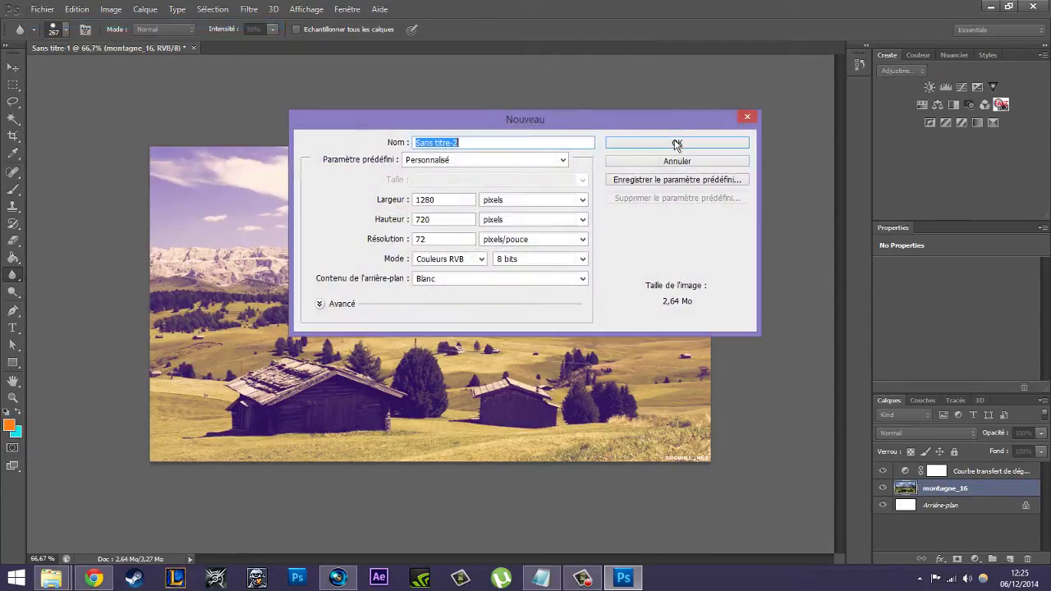
# Step: Create a new 1280×720 document and convert its Background into Calque 0
pyautogui.click(679, 143)
pyautogui.doubleClick(991, 483)
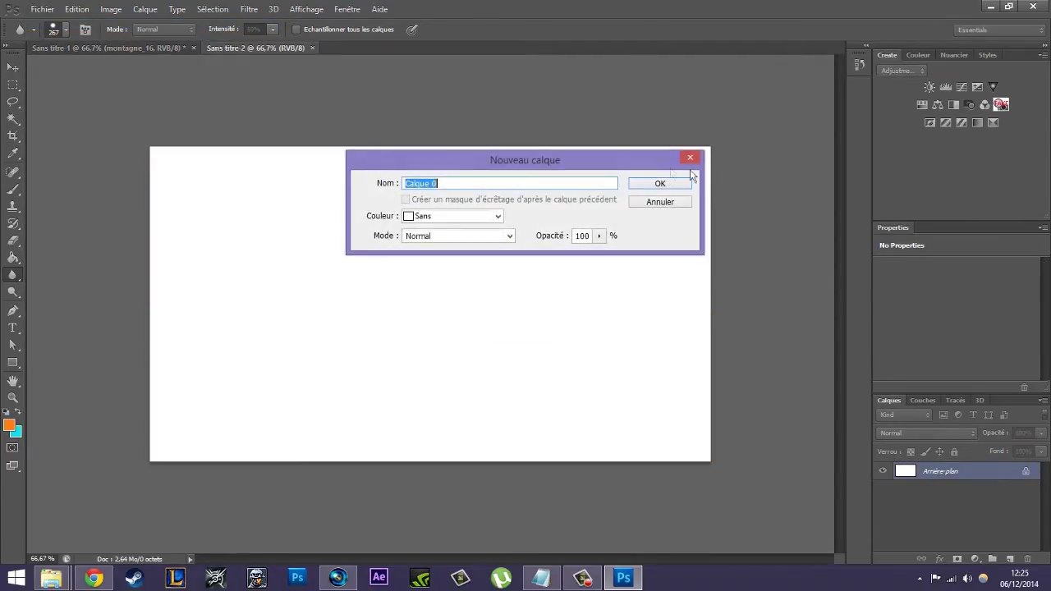
pyautogui.click(665, 186)
# Step: Place the montagne_16 photo and stretch it to fill the canvas
pyautogui.click(47, 10)
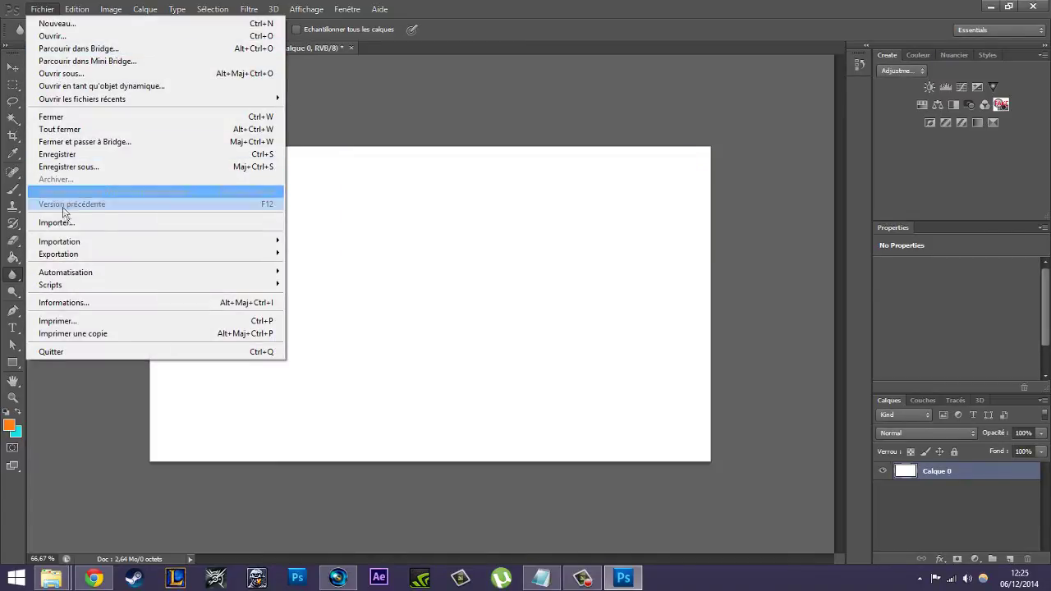
pyautogui.click(64, 223)
pyautogui.click(544, 320)
pyautogui.doubleClick(589, 382)
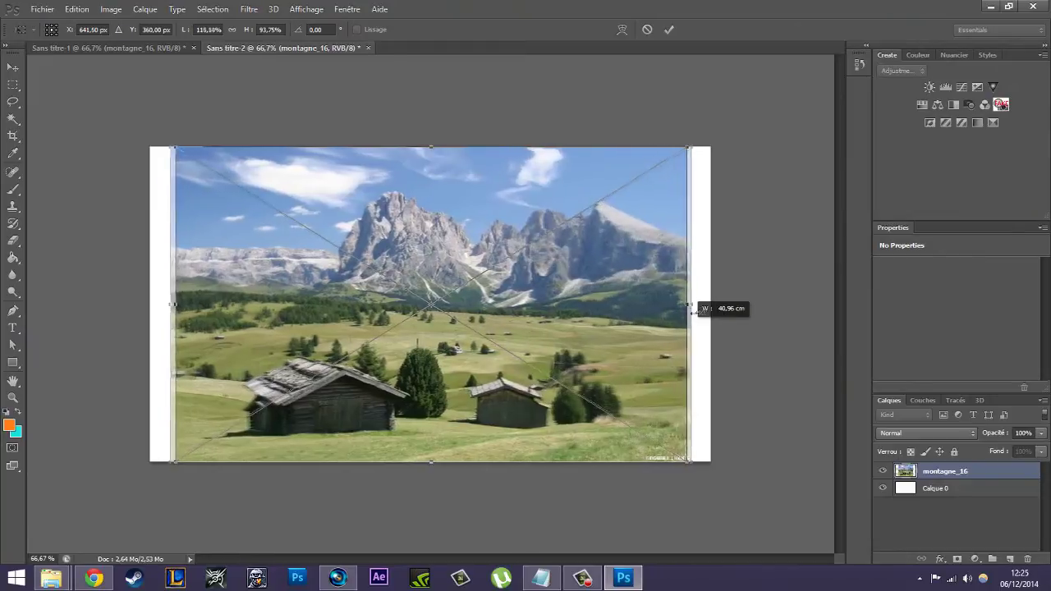
pyautogui.moveTo(647, 313); pyautogui.dragTo(711, 312)
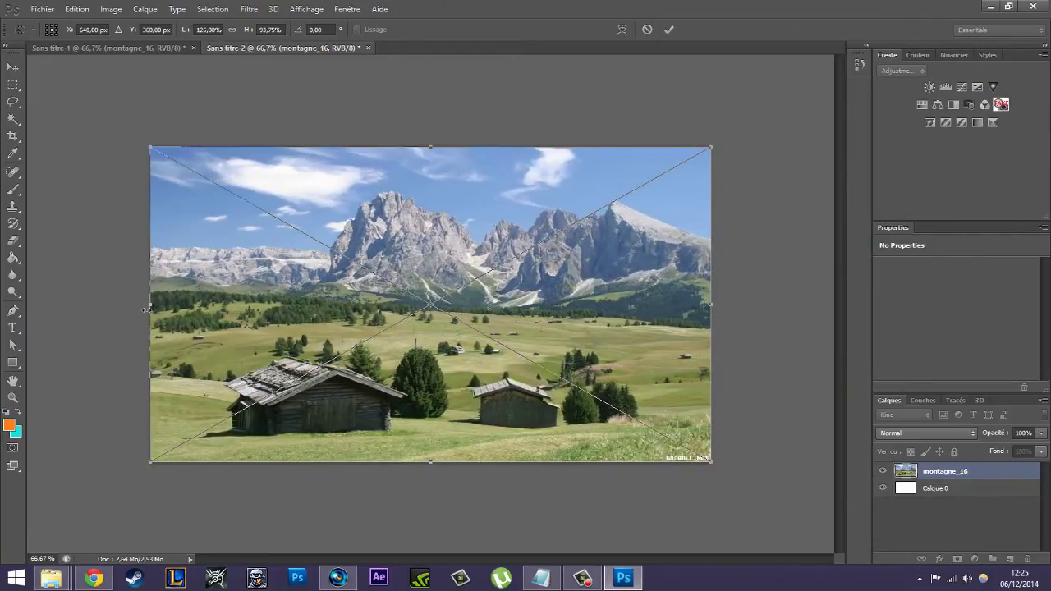
pyautogui.press('Return')
# Step: Compare against the toned Sans titre 1 document, then rasterise the montagne_16 layer
pyautogui.click(150, 51)
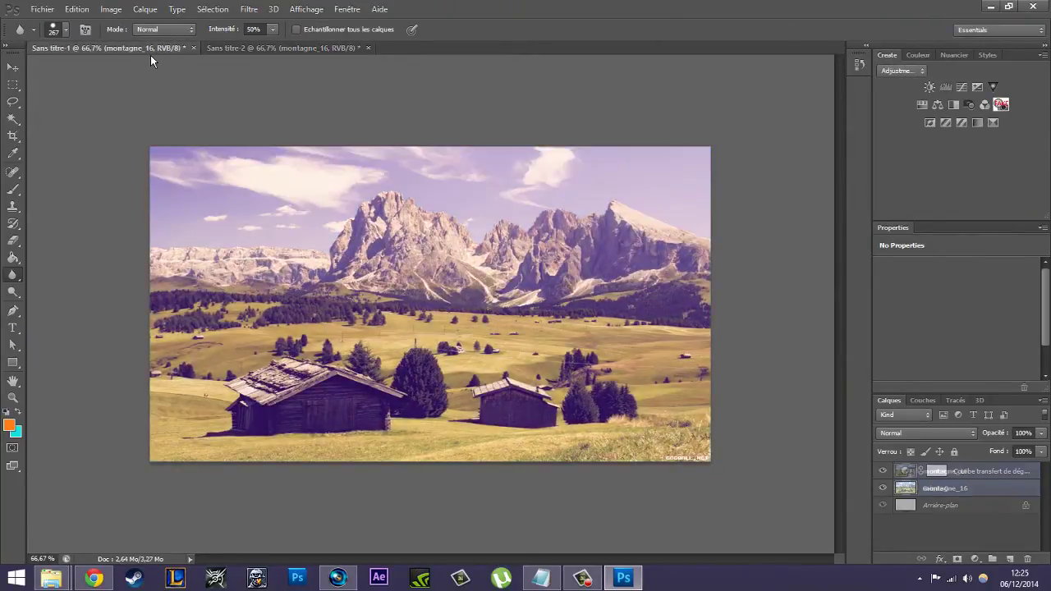
pyautogui.click(238, 49)
pyautogui.click(185, 51)
pyautogui.click(218, 50)
pyautogui.click(153, 50)
pyautogui.click(246, 50)
pyautogui.click(175, 51)
pyautogui.click(238, 51)
pyautogui.click(191, 51)
pyautogui.click(246, 51)
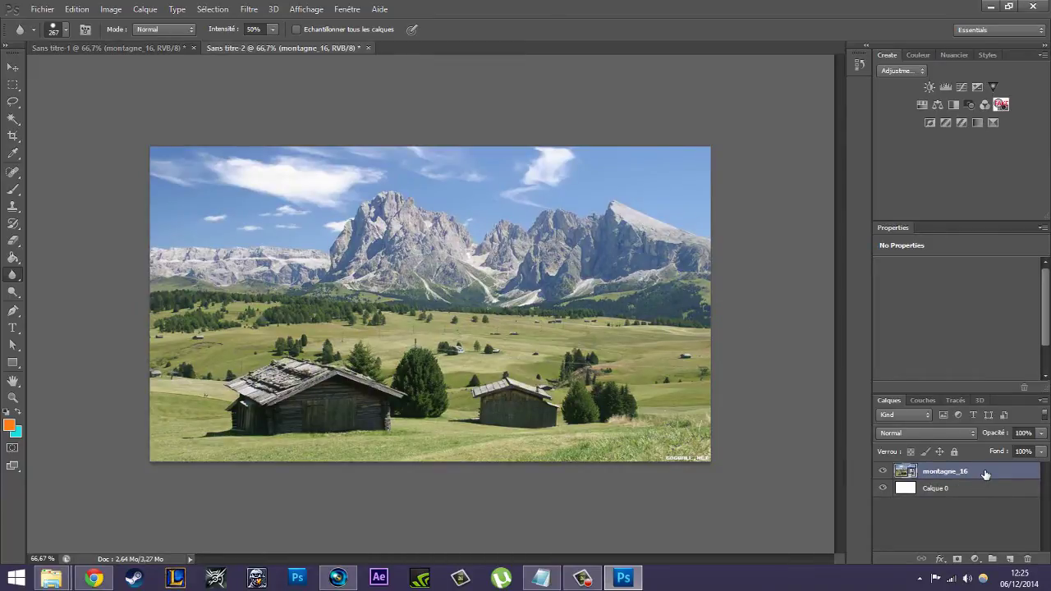
pyautogui.rightClick(985, 474)
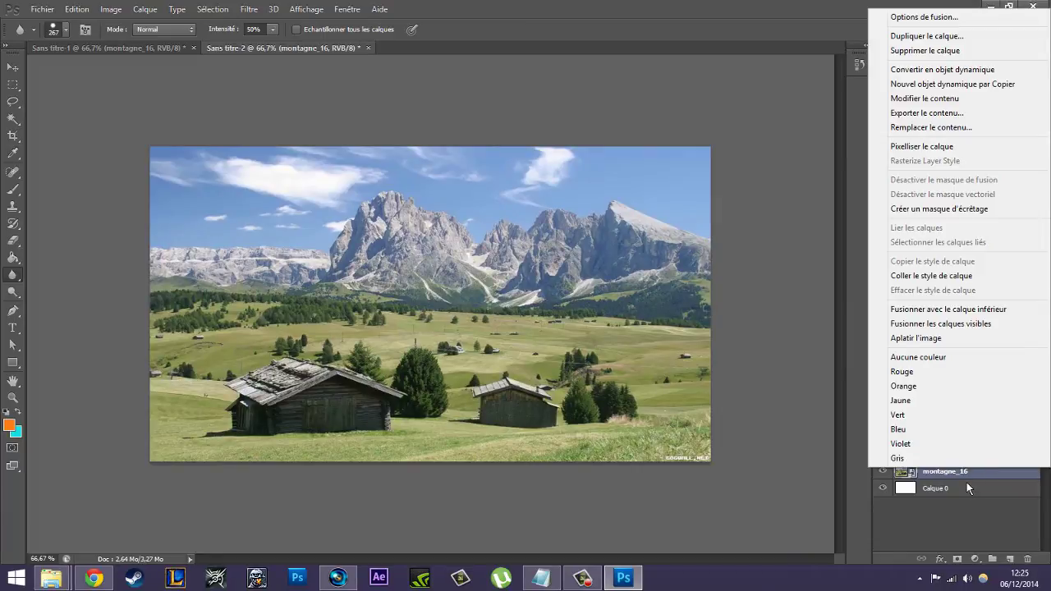
pyautogui.click(920, 149)
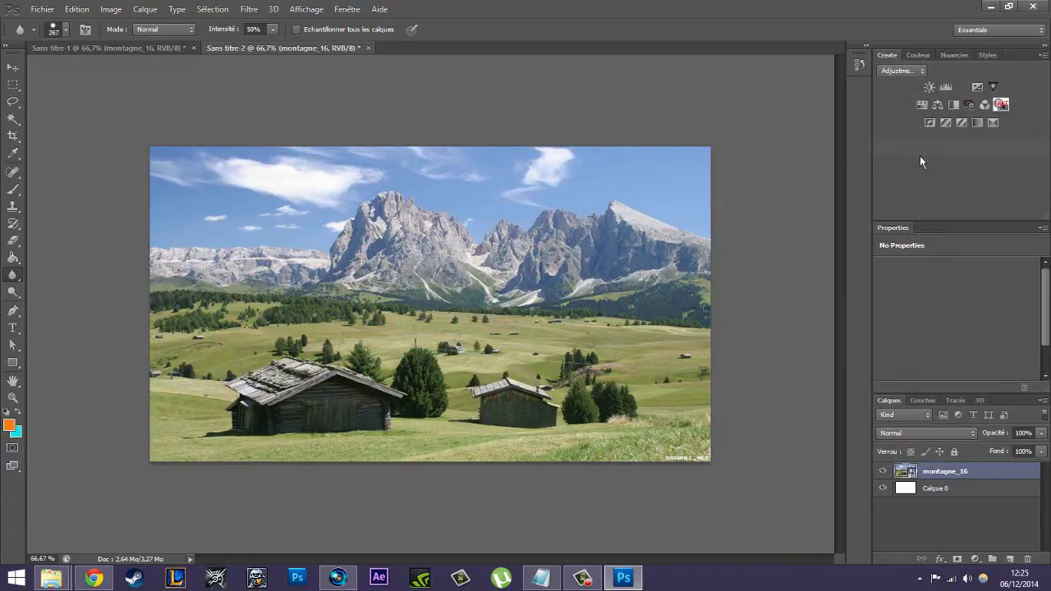
# Step: Raise the photo's contrast to 40 with Brightness/Contrast
pyautogui.click(111, 10)
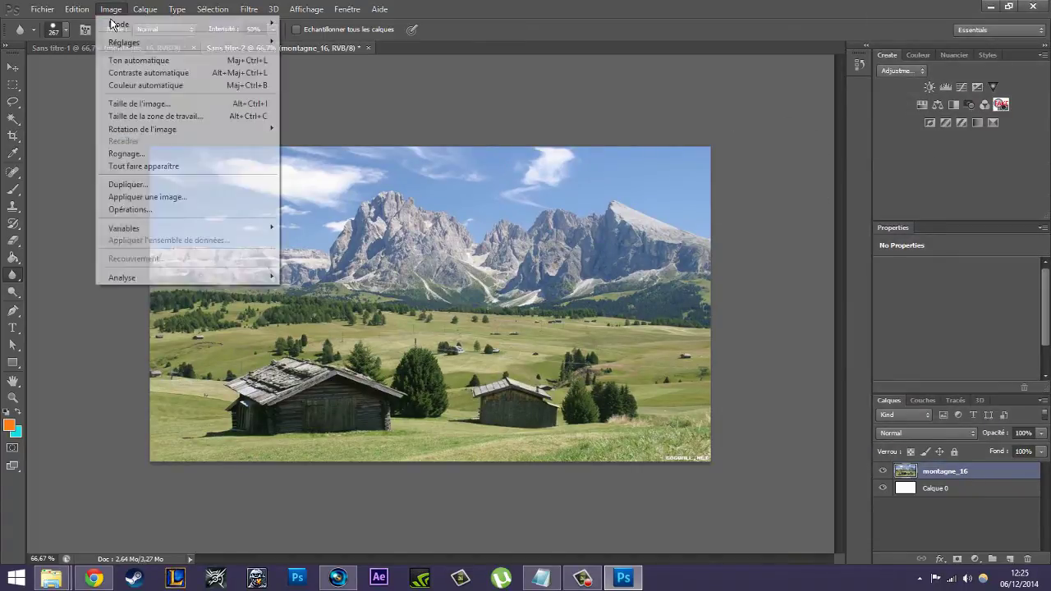
pyautogui.moveTo(124, 42)
pyautogui.click(310, 45)
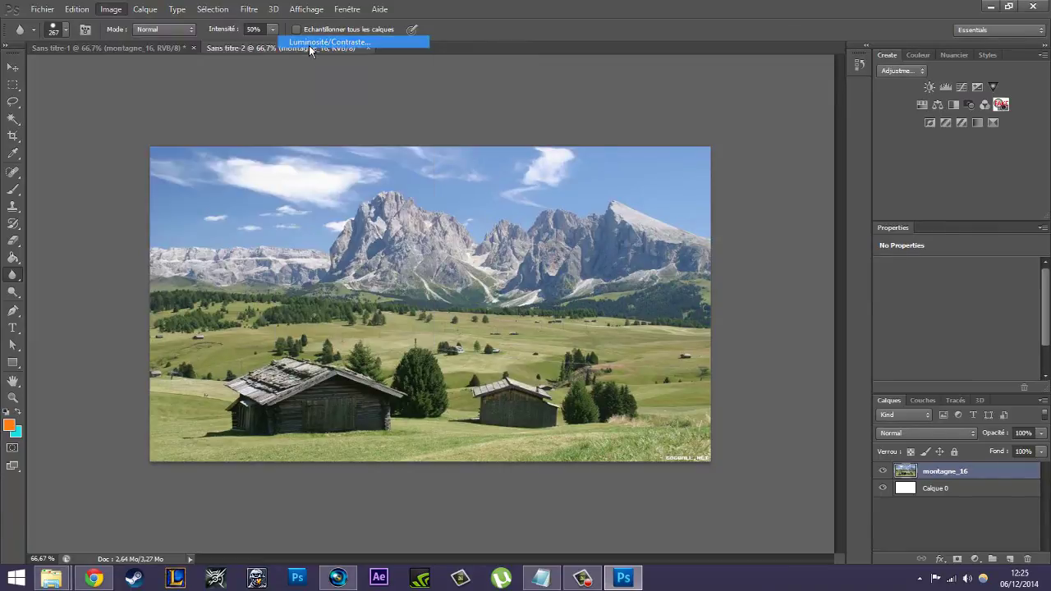
pyautogui.moveTo(720, 170); pyautogui.dragTo(752, 182)
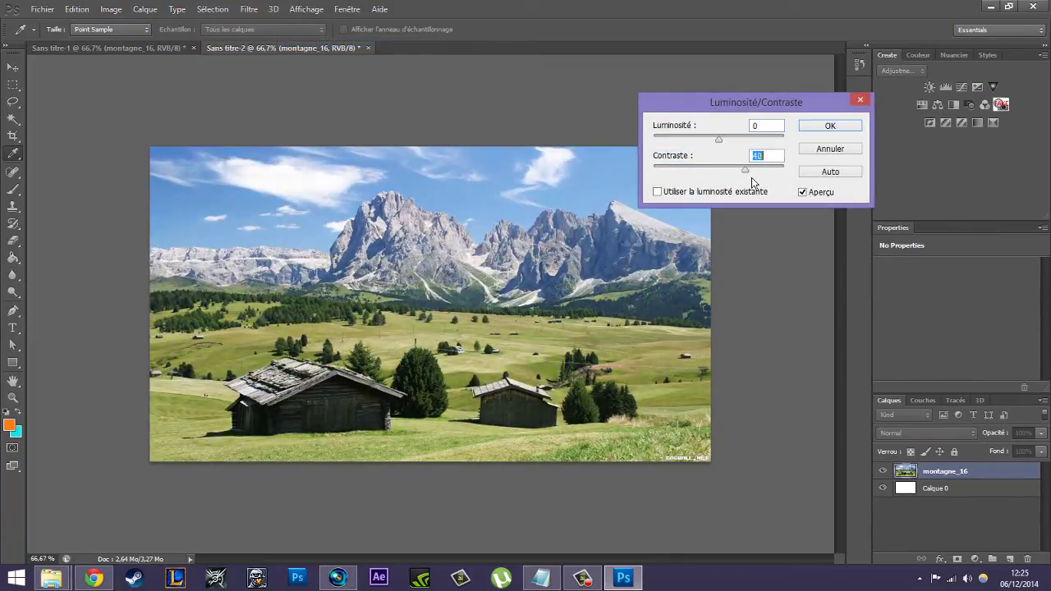
pyautogui.click(824, 130)
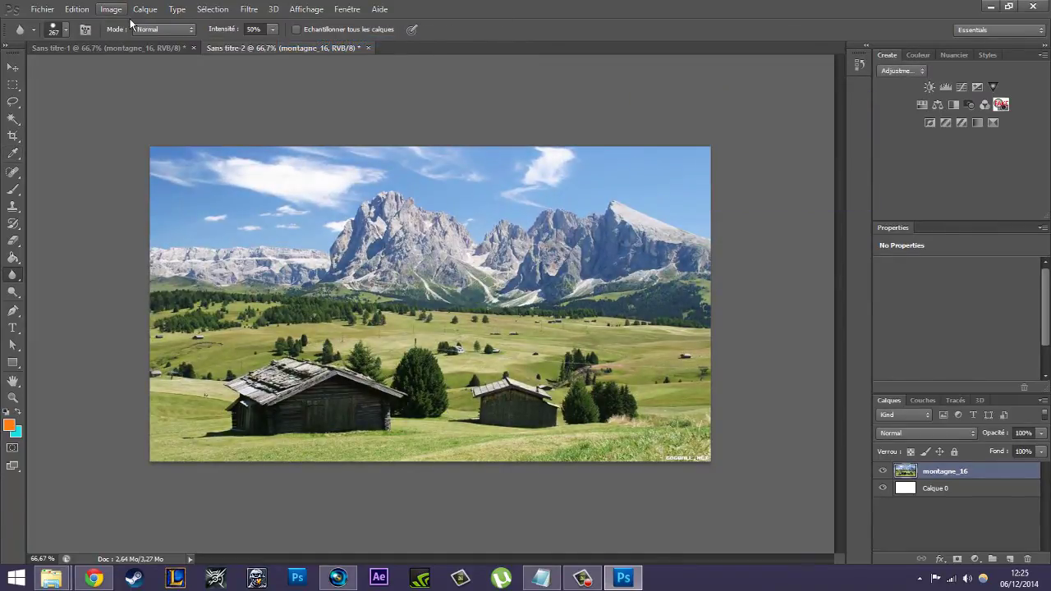
# Step: Darken the midtones with Curves, pulling point 153 down to 111
pyautogui.click(113, 10)
pyautogui.click(308, 66)
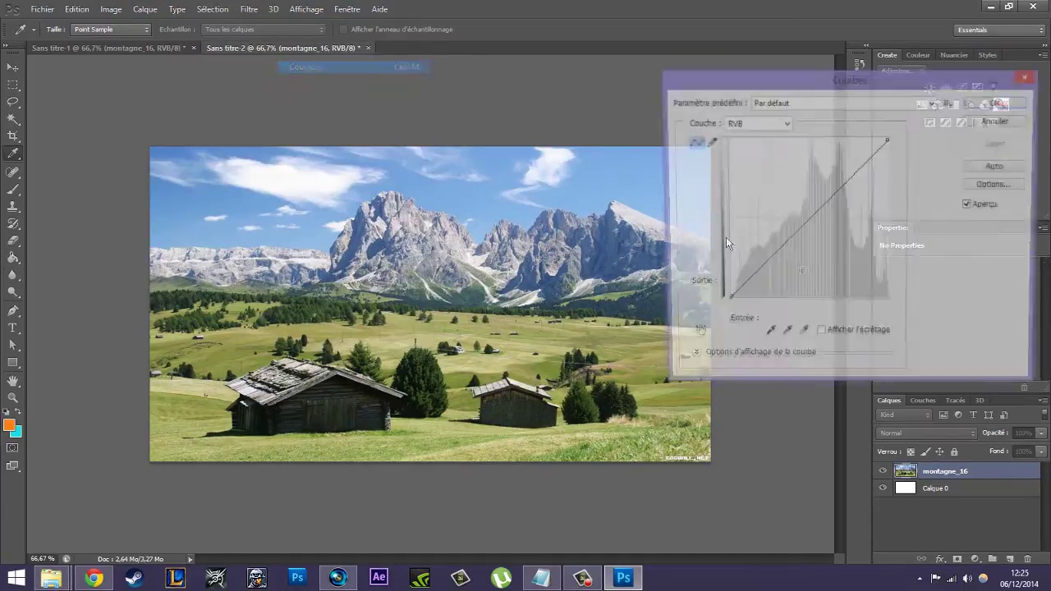
pyautogui.moveTo(823, 203); pyautogui.dragTo(823, 231)
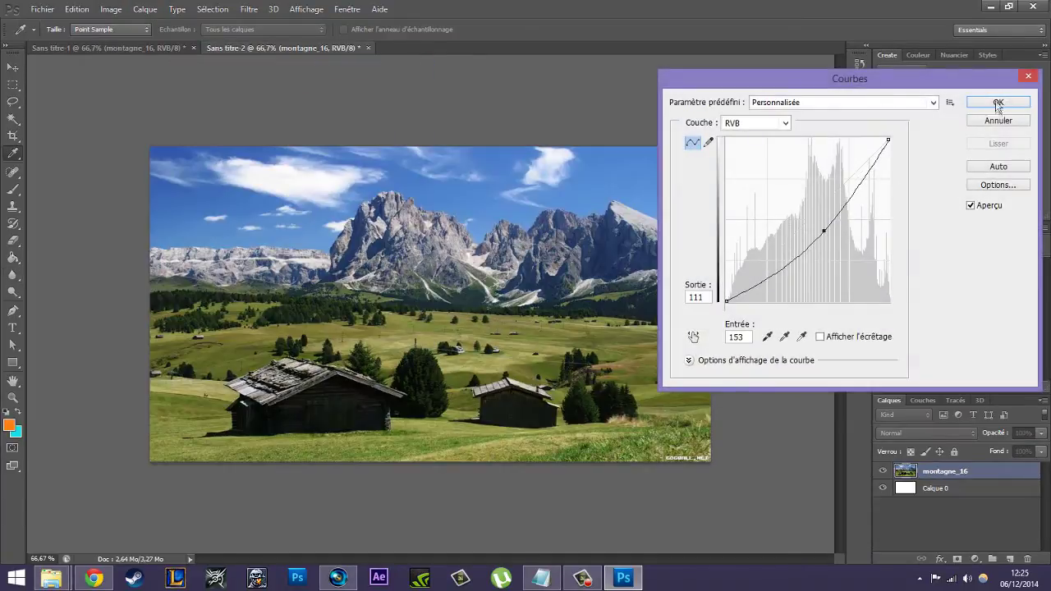
pyautogui.click(997, 103)
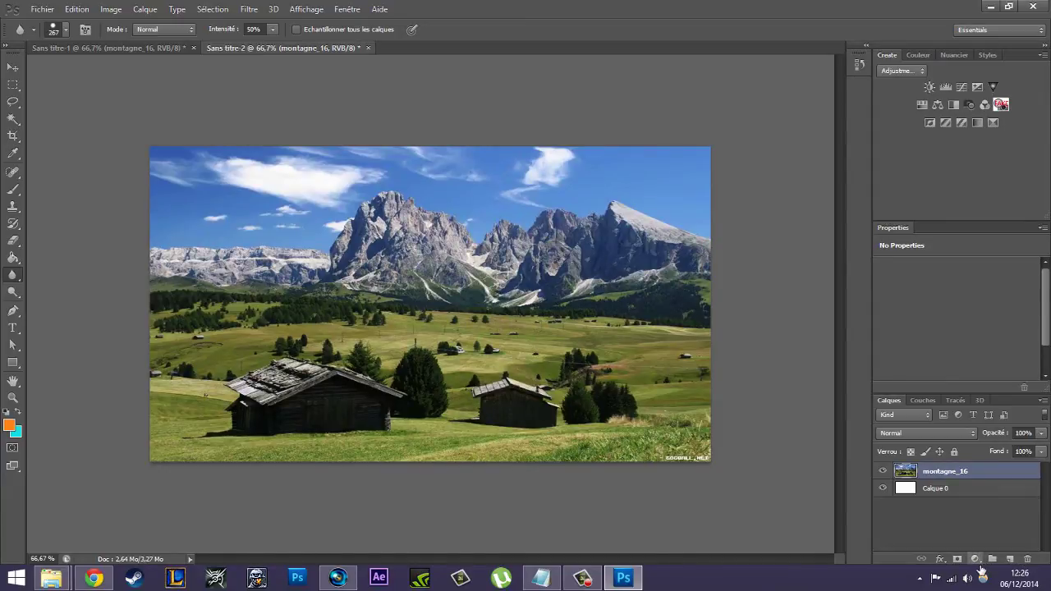
pyautogui.click(981, 563)
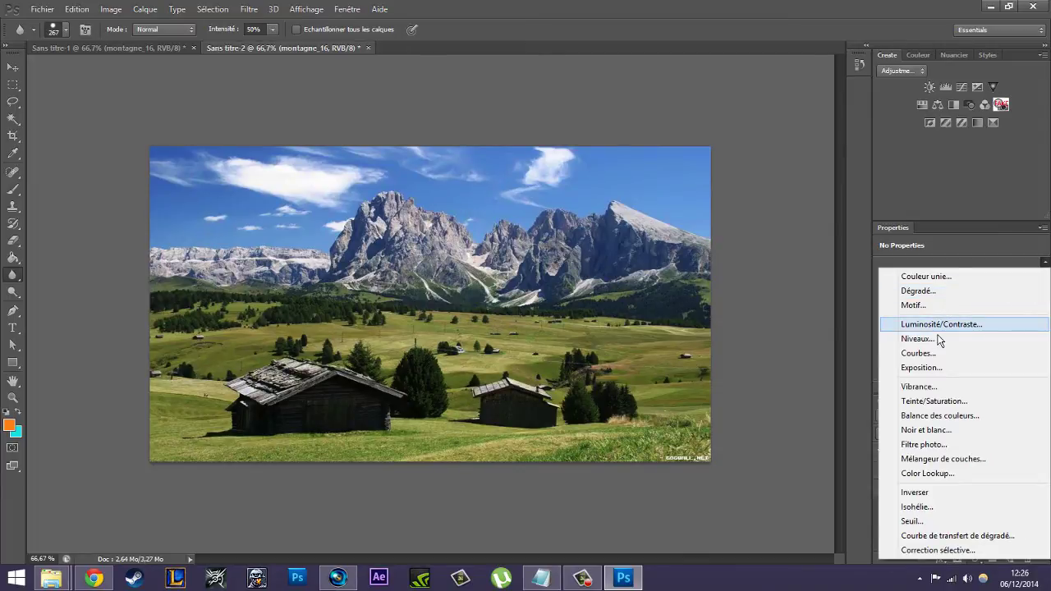
# Step: Add a gradient map adjustment layer in Normal mode and open its gradient editor
pyautogui.click(958, 536)
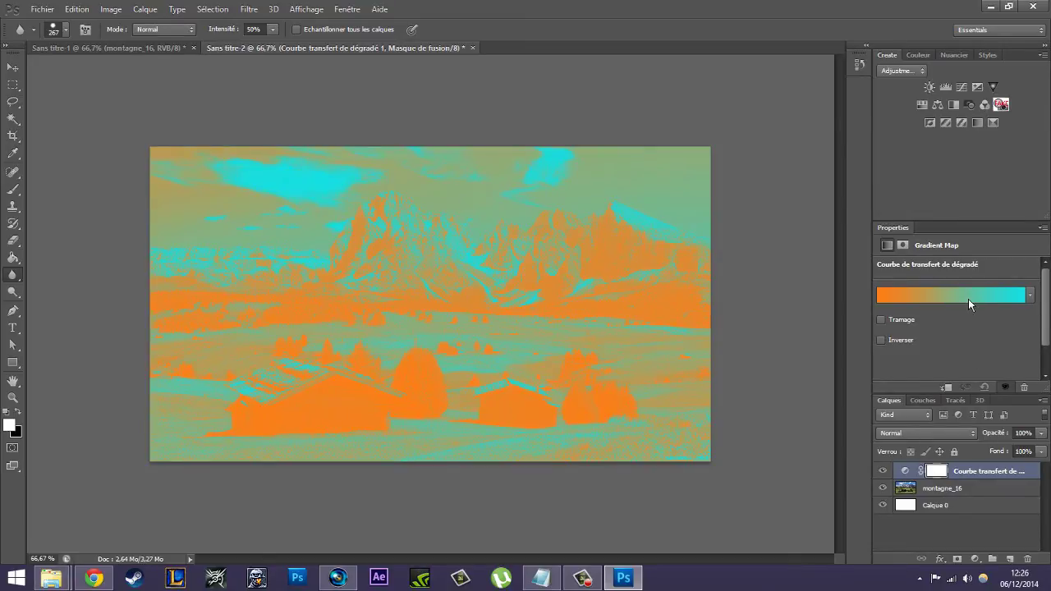
pyautogui.click(951, 432)
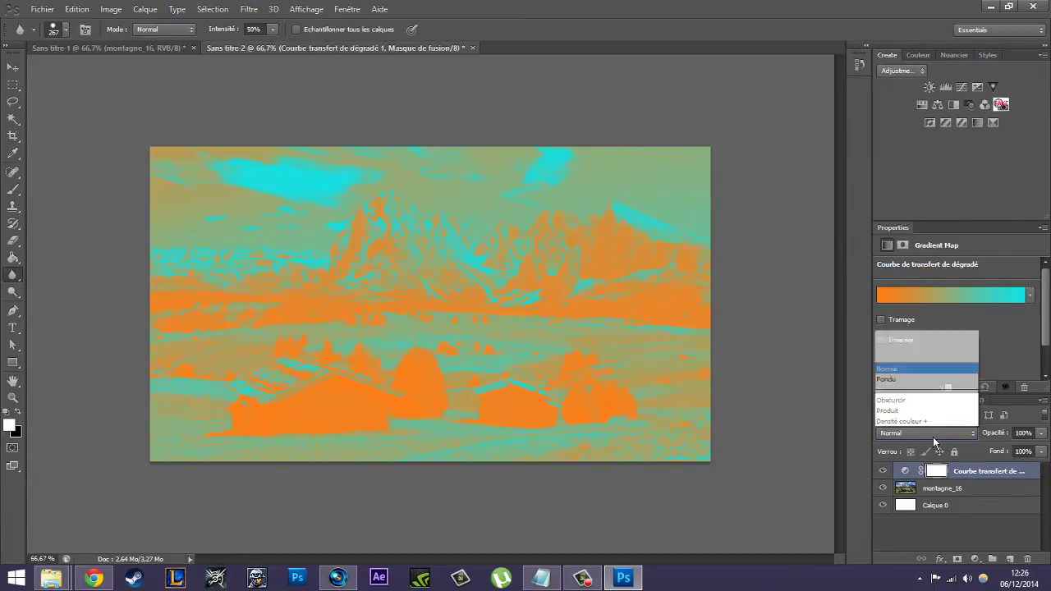
pyautogui.click(975, 299)
pyautogui.moveTo(948, 164); pyautogui.dragTo(782, 167)
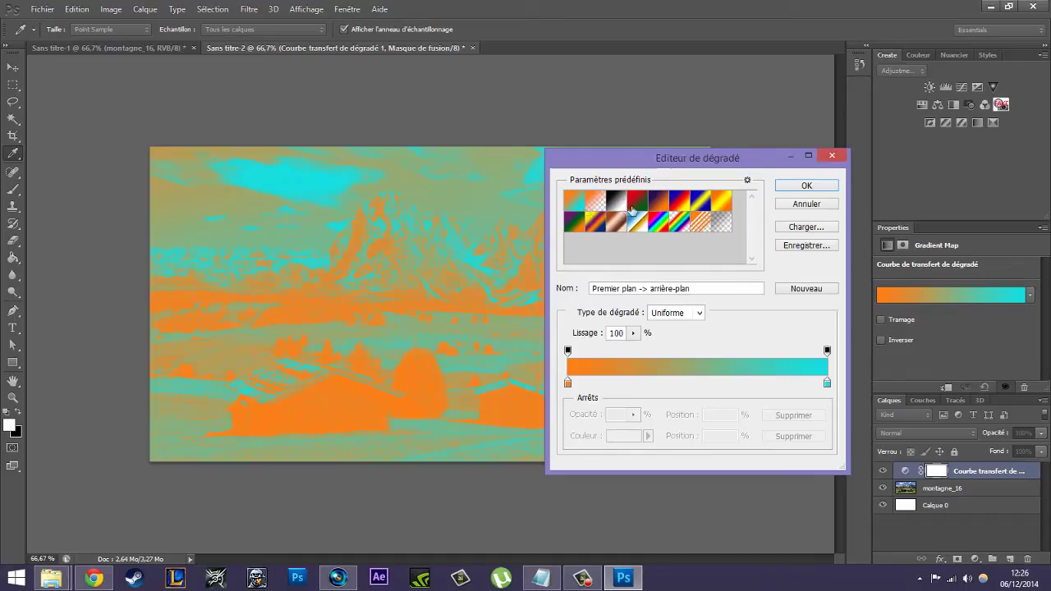
# Step: Try several gradient presets and settle on Violet, orange for the gradient map
pyautogui.click(596, 203)
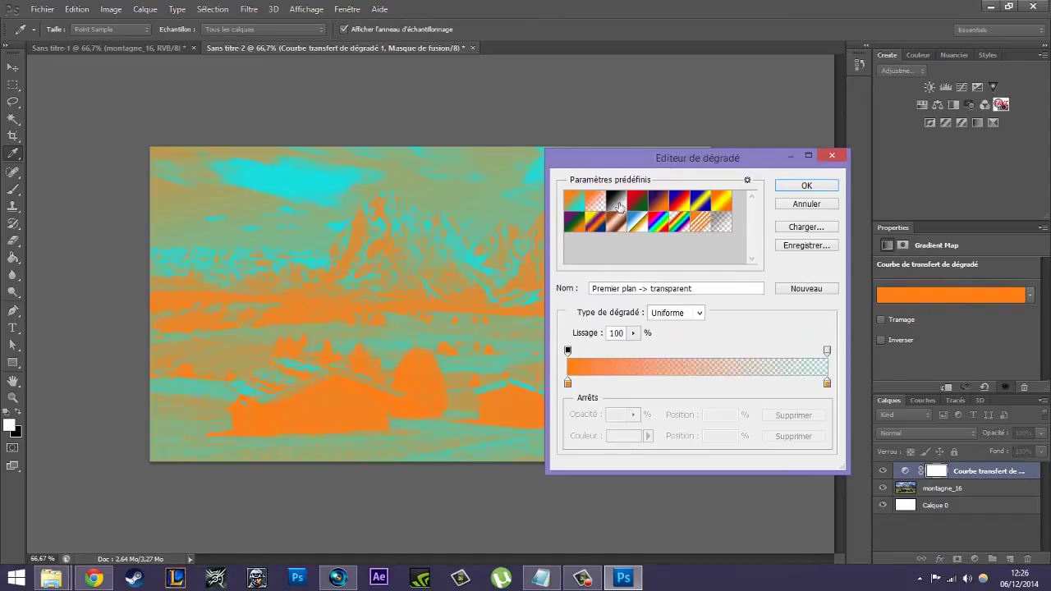
pyautogui.click(635, 206)
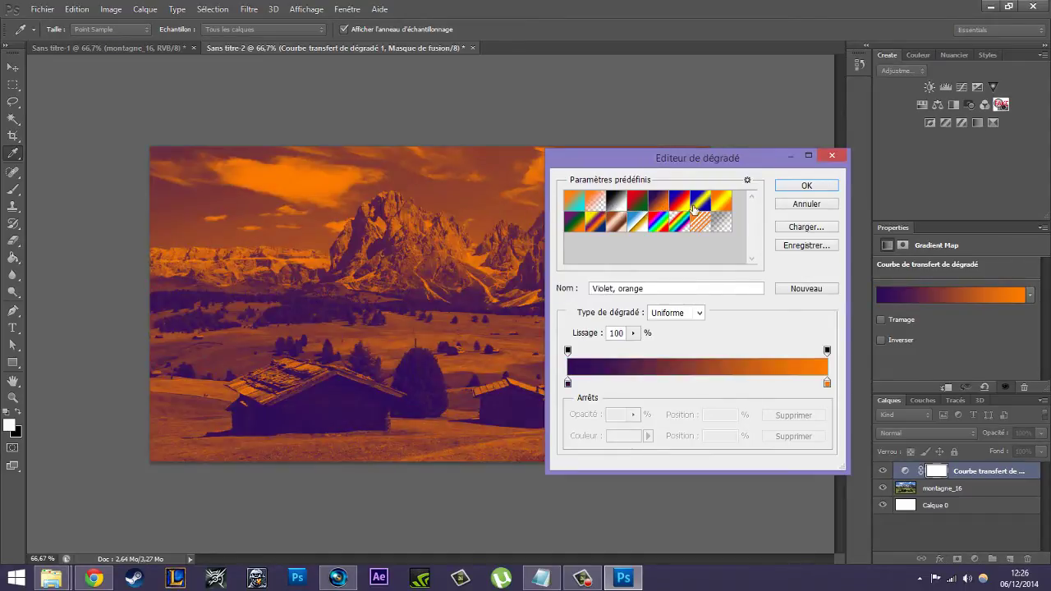
pyautogui.click(680, 203)
pyautogui.click(723, 207)
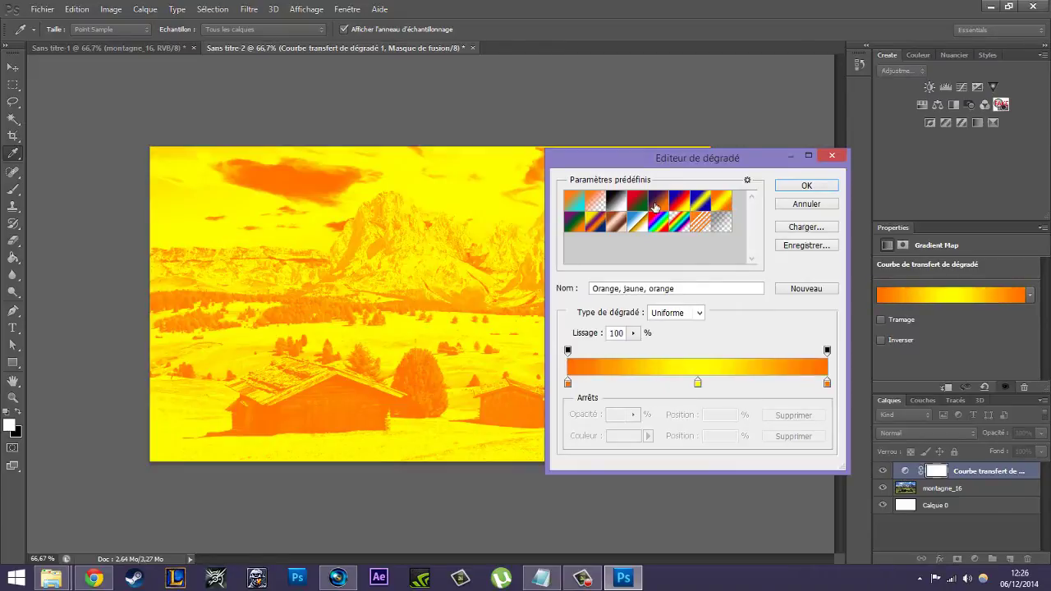
pyautogui.click(656, 205)
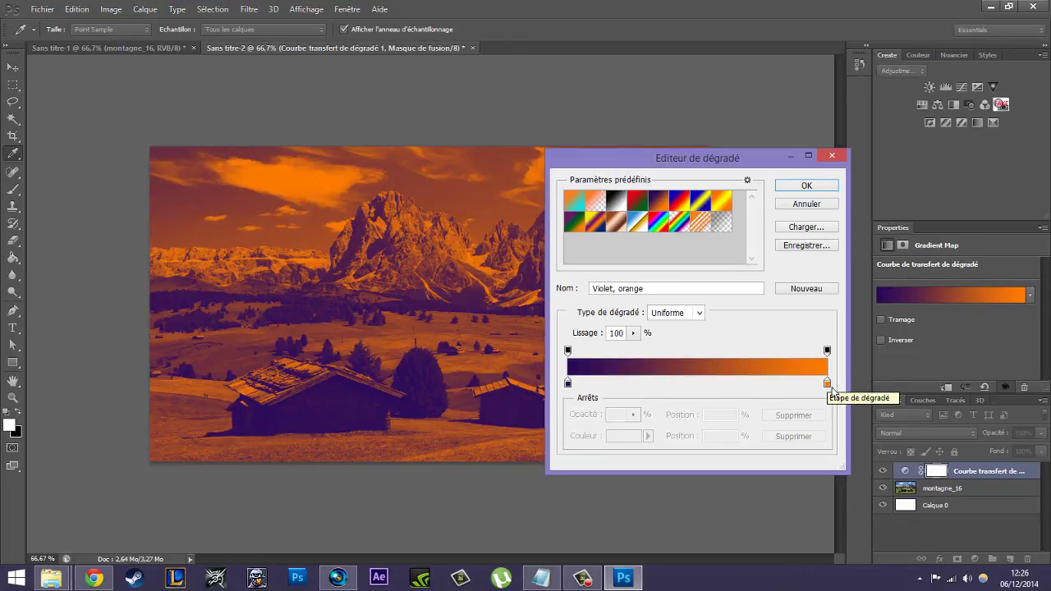
pyautogui.press('r')
pyautogui.click(809, 188)
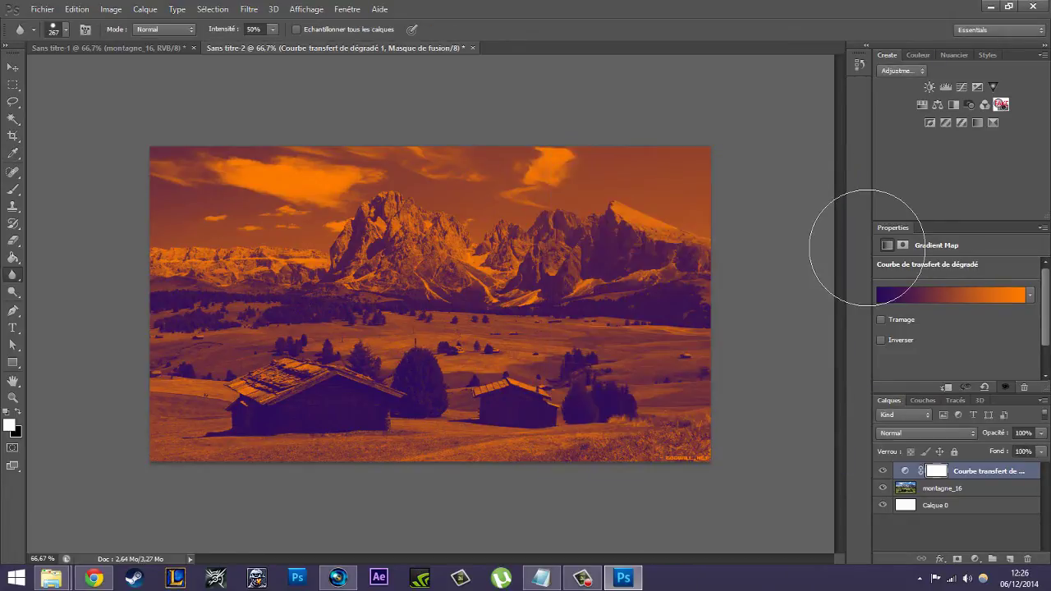
# Step: Blend the gradient map layer in Superposition and compare with the other document
pyautogui.click(894, 435)
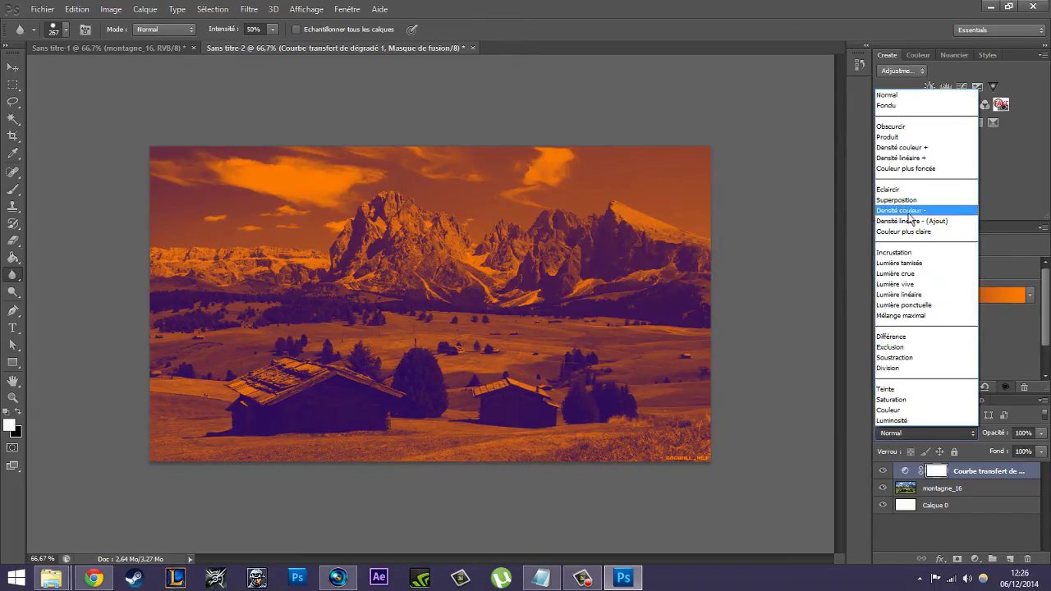
pyautogui.click(910, 215)
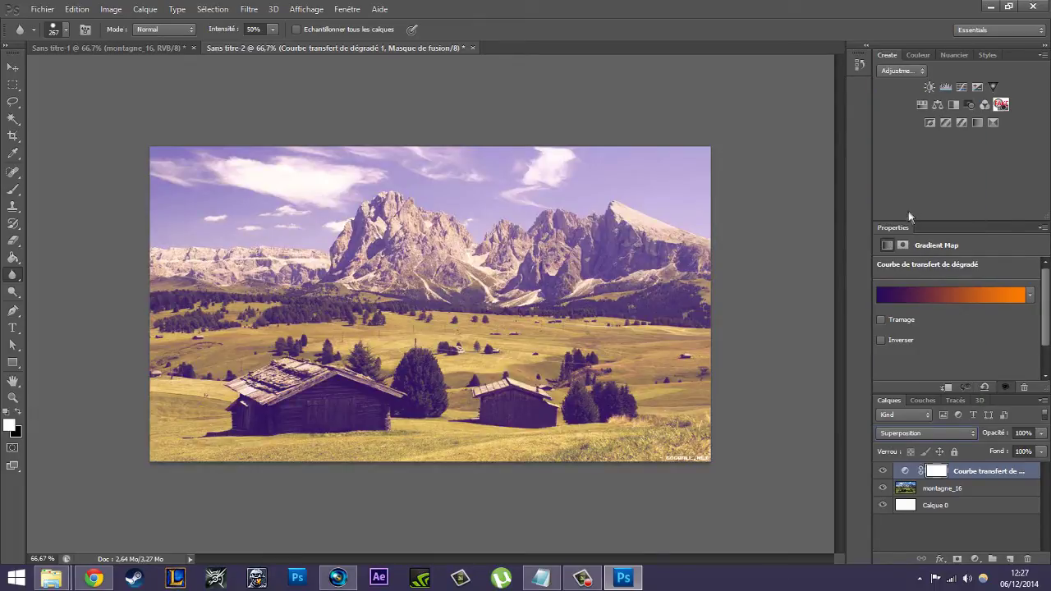
pyautogui.click(170, 51)
pyautogui.click(213, 49)
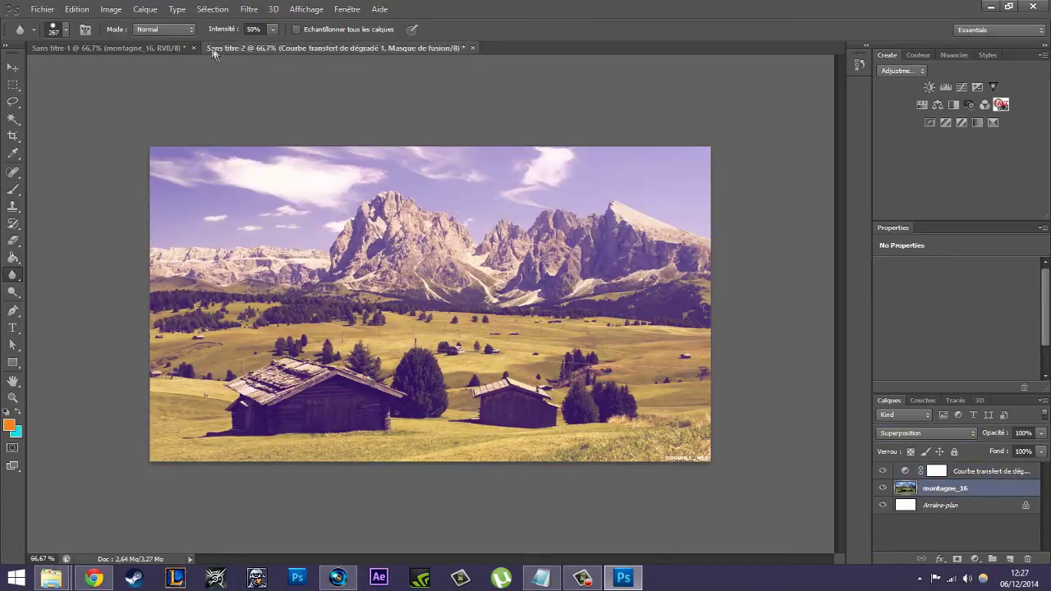
pyautogui.click(188, 53)
pyautogui.click(226, 51)
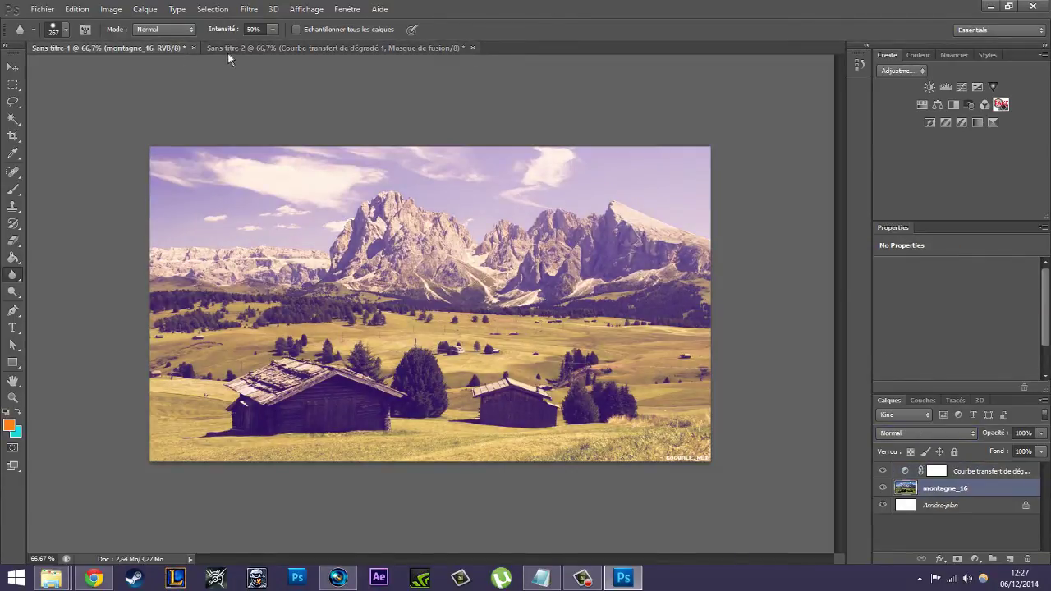
pyautogui.click(199, 51)
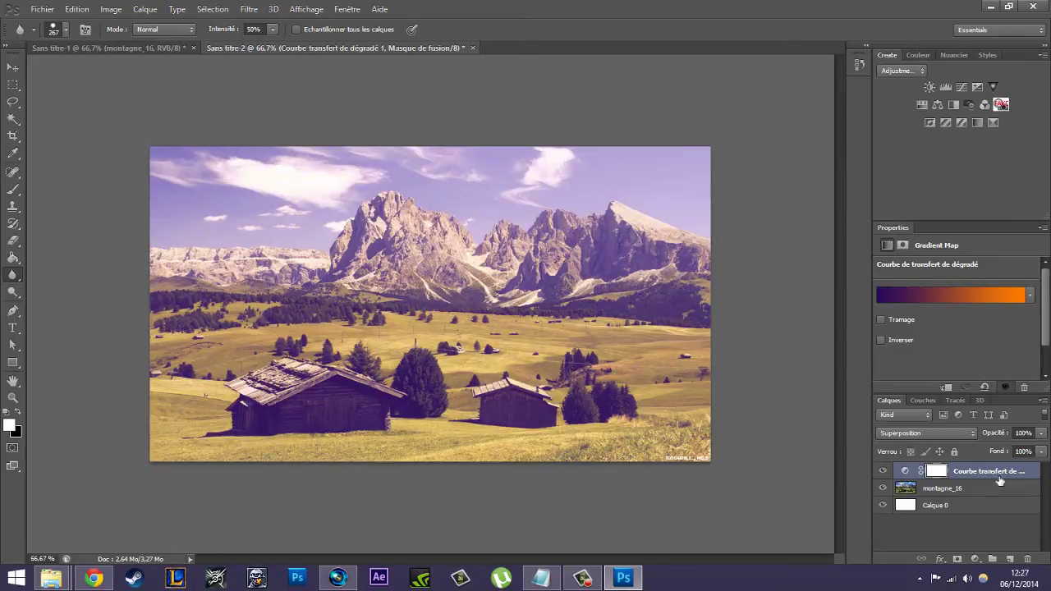
# Step: Toggle the gradient map's visibility to compare the photo before and after tinting
pyautogui.click(883, 472)
pyautogui.click(884, 473)
pyautogui.click(884, 472)
pyautogui.click(883, 471)
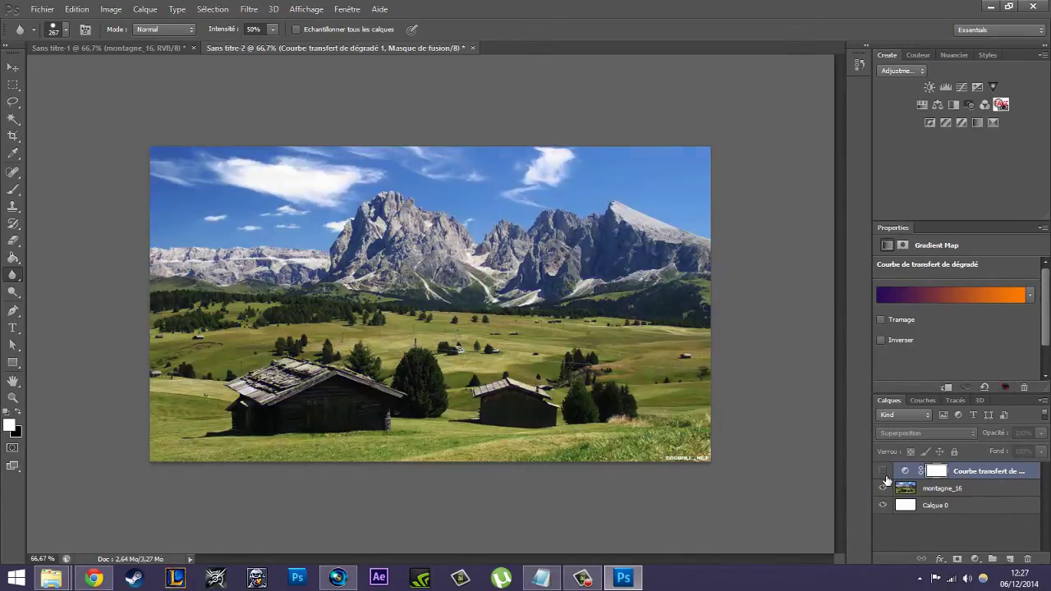
pyautogui.click(883, 471)
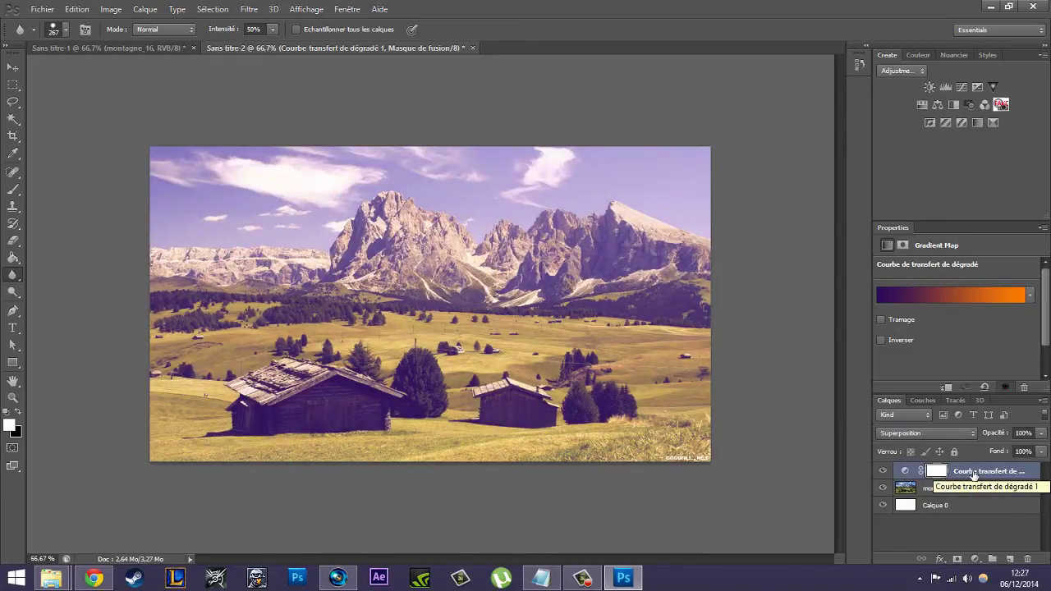
pyautogui.click(973, 302)
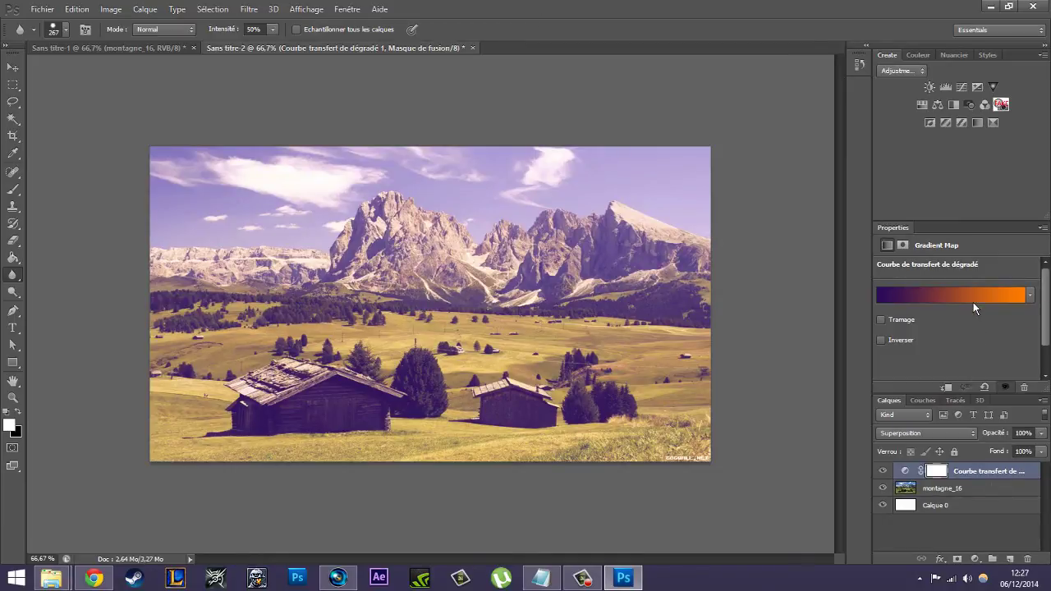
# Step: Switch the gradient map to Orange, jaune, orange and blend it in Lumière tamisée
pyautogui.click(721, 200)
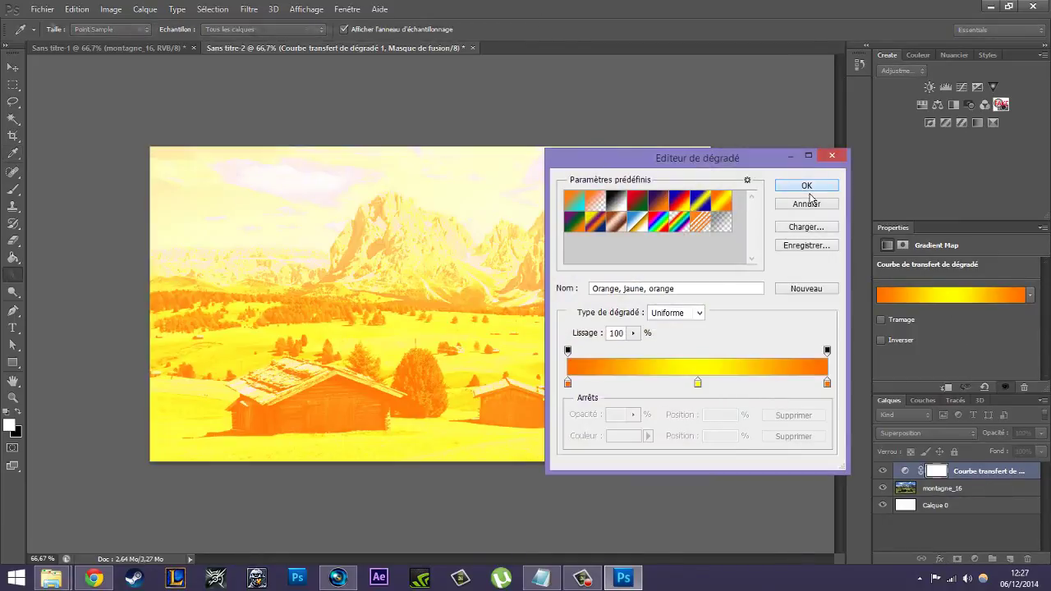
pyautogui.click(806, 185)
pyautogui.click(926, 433)
pyautogui.click(925, 339)
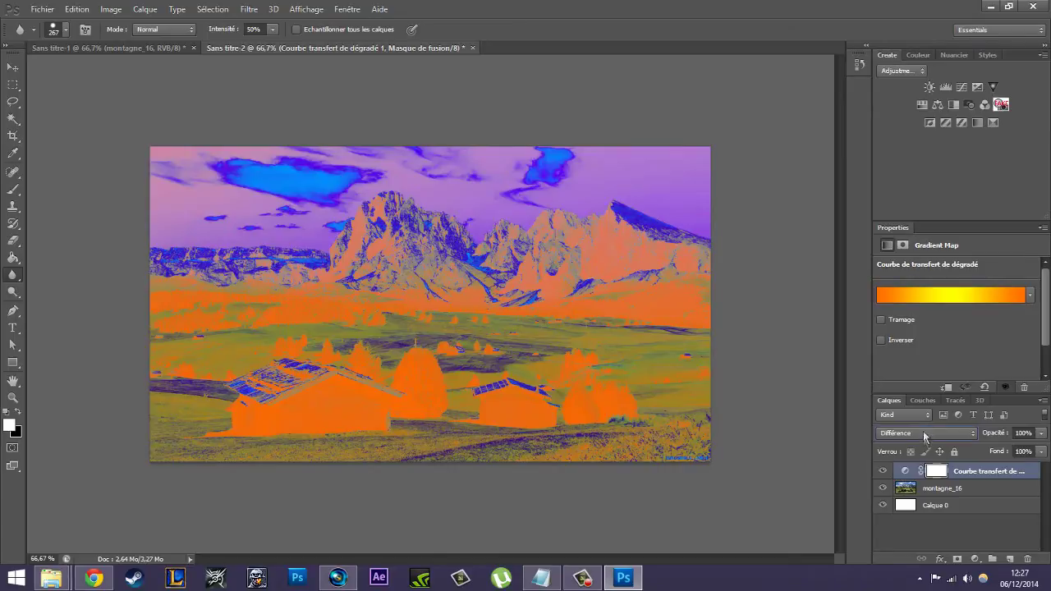
pyautogui.press('Up')
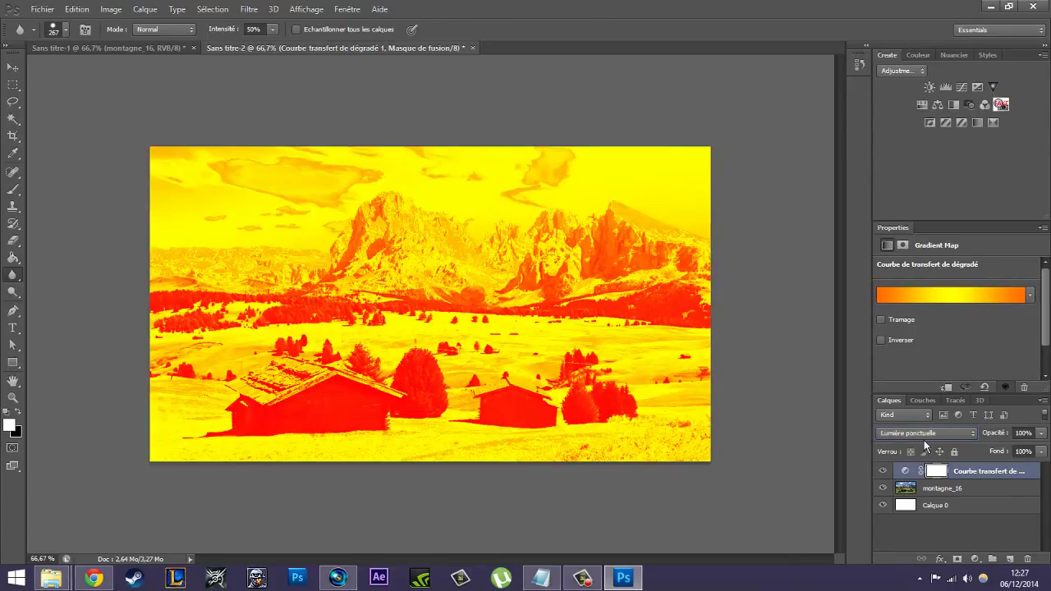
pyautogui.press('Up')
pyautogui.press('Up')
pyautogui.press('Up')
pyautogui.press('Up')
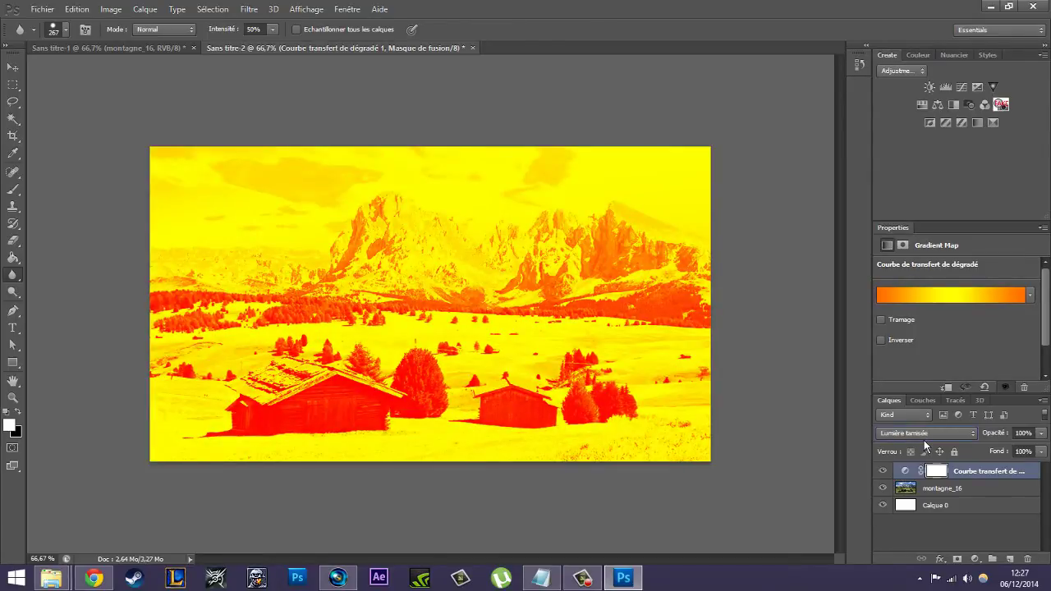
pyautogui.press('Up')
pyautogui.press('Down')
pyautogui.press('Down')
pyautogui.press('Up')
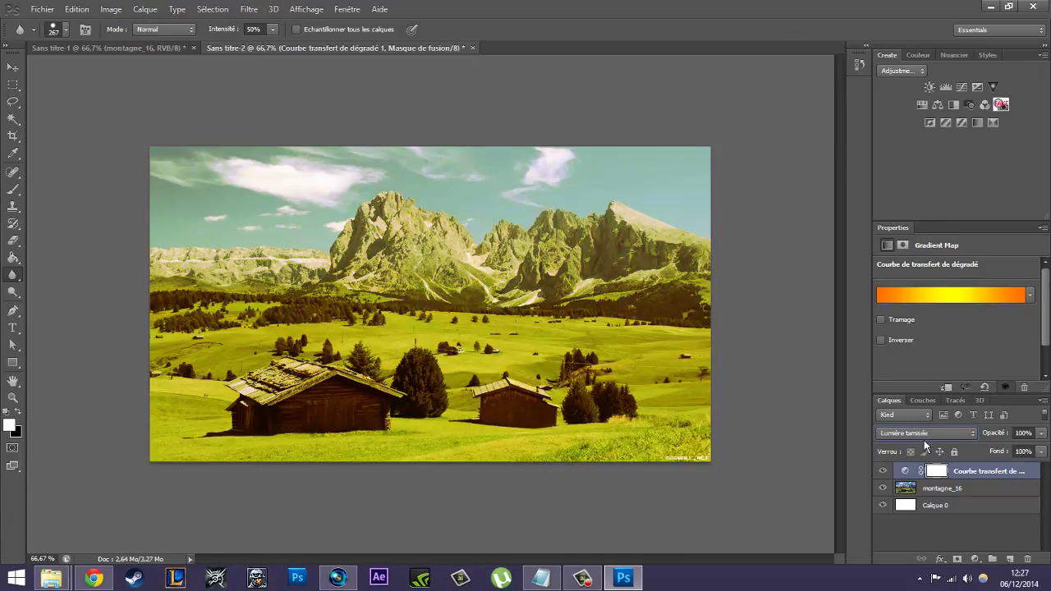
pyautogui.click(953, 297)
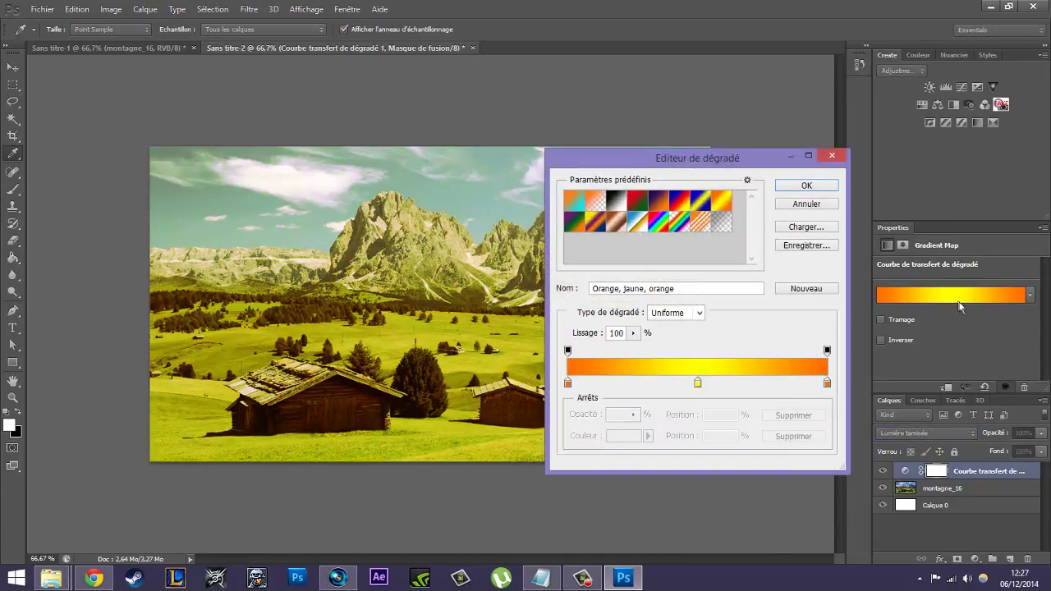
# Step: Try the Arc-en-ciel transparent rainbow gradient in Superposition, then Lumière tamisée
pyautogui.click(678, 223)
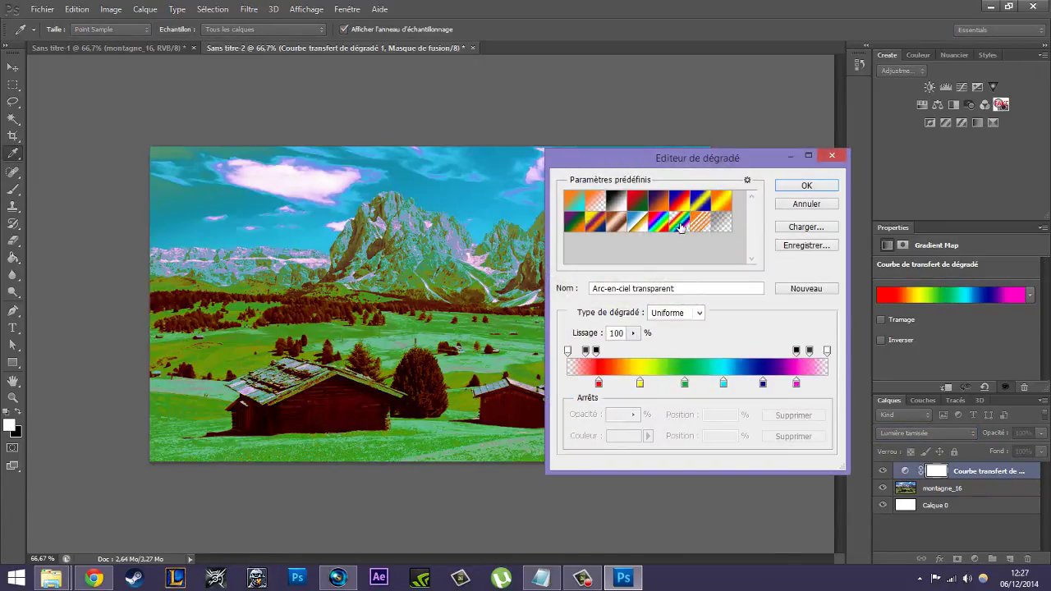
pyautogui.click(786, 187)
pyautogui.click(926, 433)
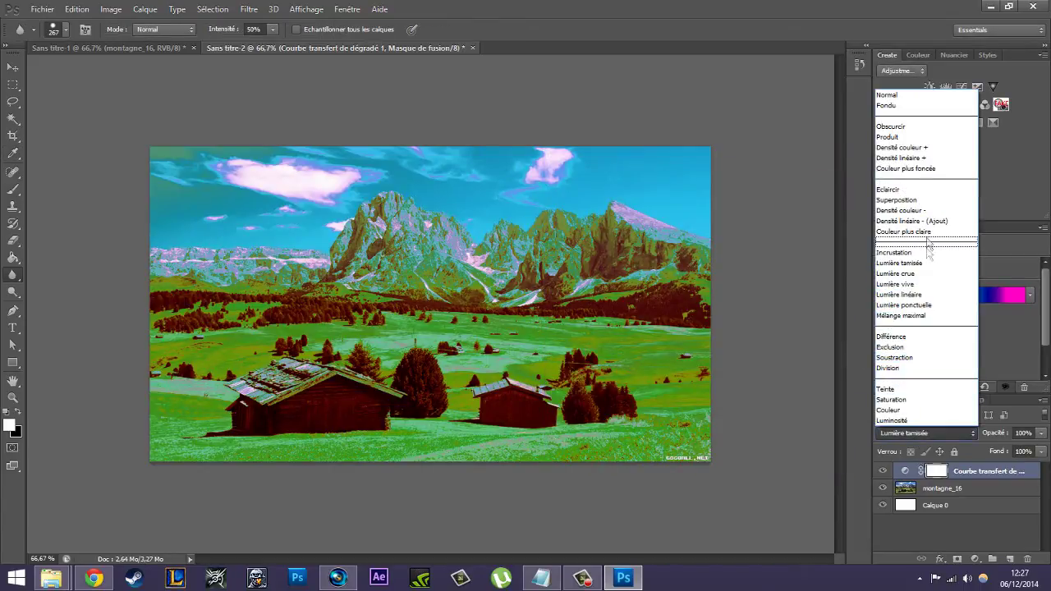
pyautogui.click(929, 201)
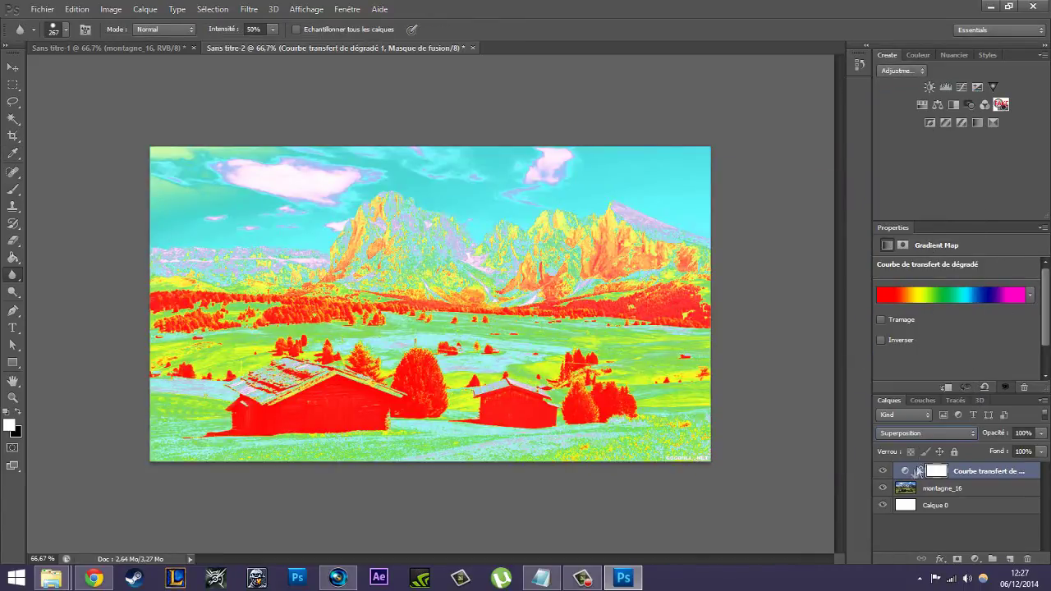
pyautogui.press('Down')
pyautogui.press('Down')
pyautogui.press('Down')
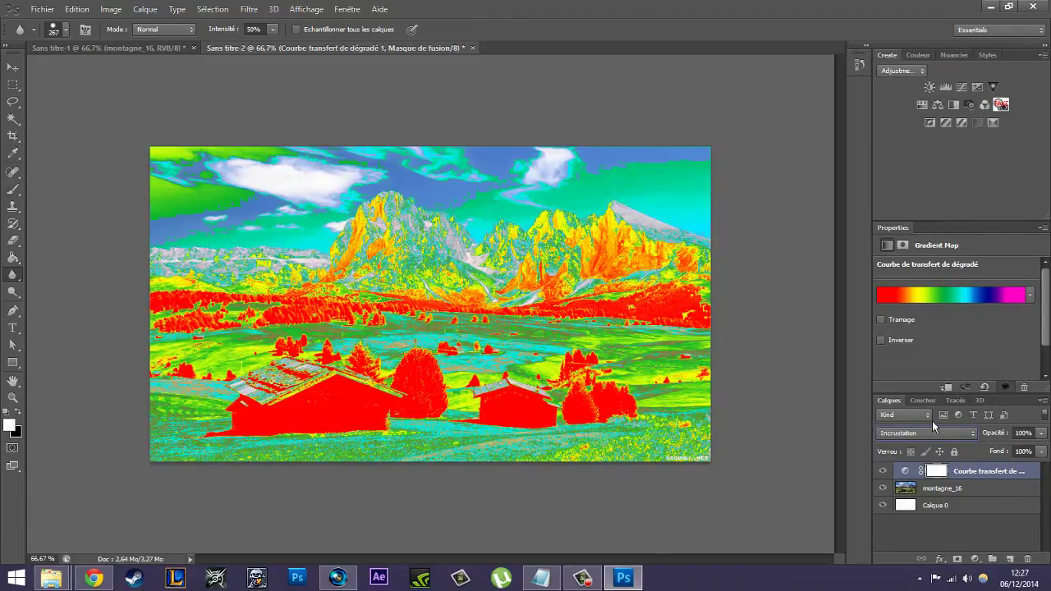
pyautogui.press('Down')
pyautogui.press('Down')
# Step: Apply the Violet, vert, orange gradient and set the layer's blend mode to Incrustation
pyautogui.click(956, 297)
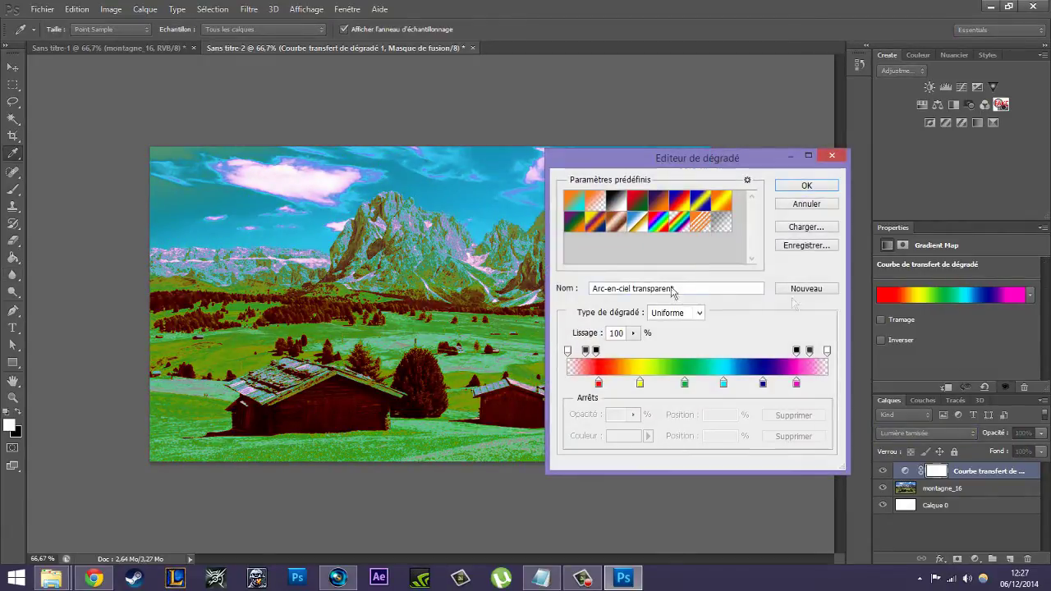
pyautogui.click(575, 222)
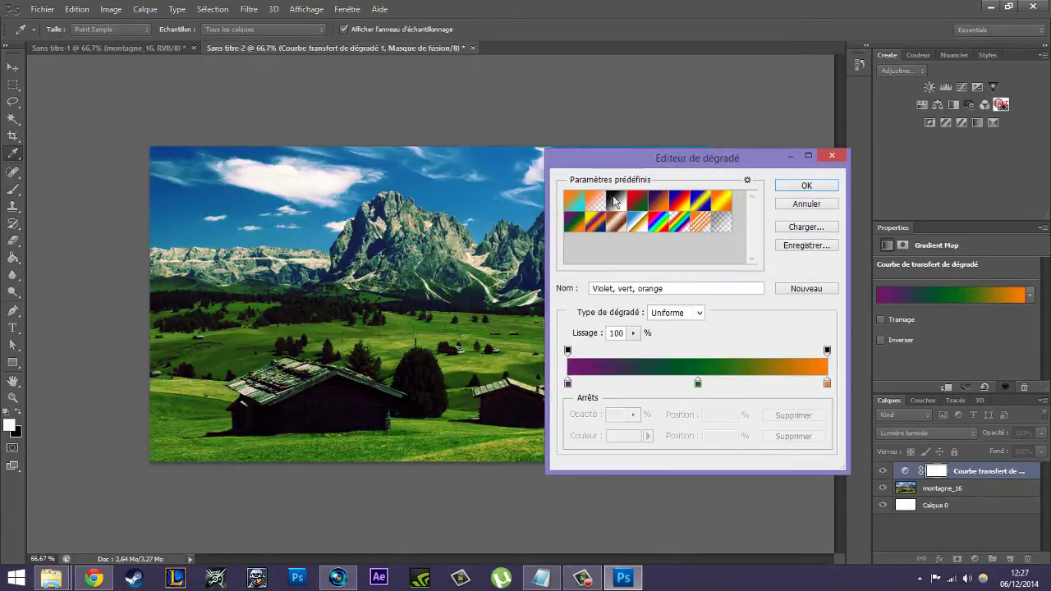
pyautogui.click(804, 186)
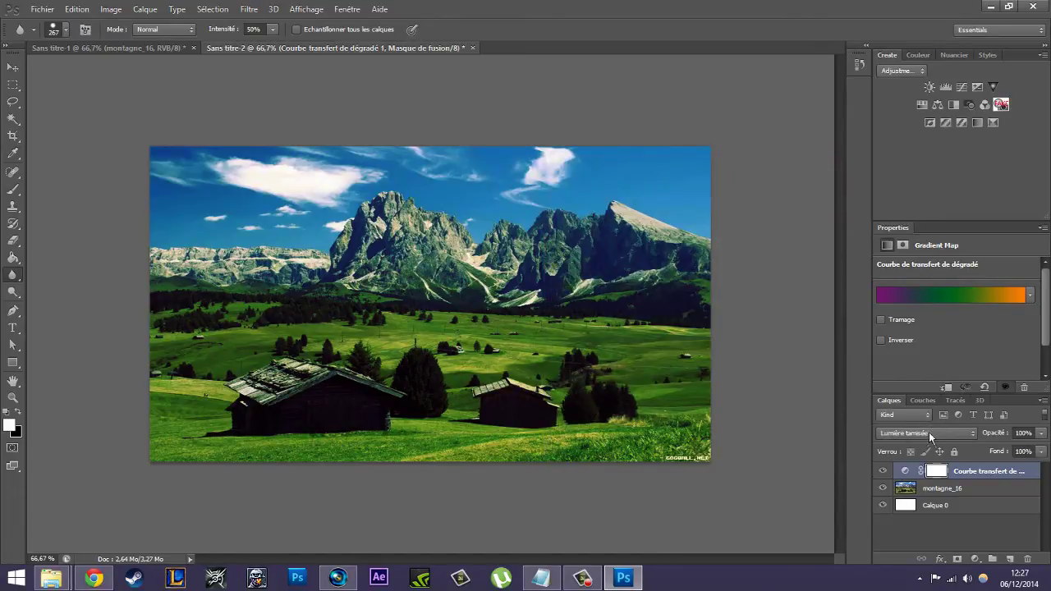
pyautogui.click(930, 436)
pyautogui.click(929, 435)
pyautogui.click(898, 201)
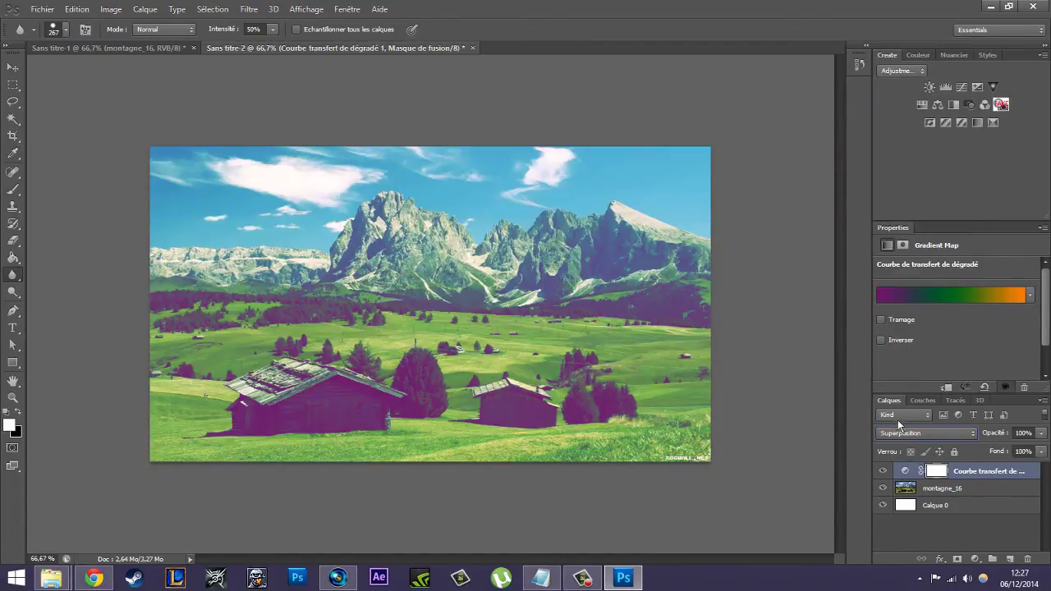
pyautogui.click(900, 436)
pyautogui.click(901, 261)
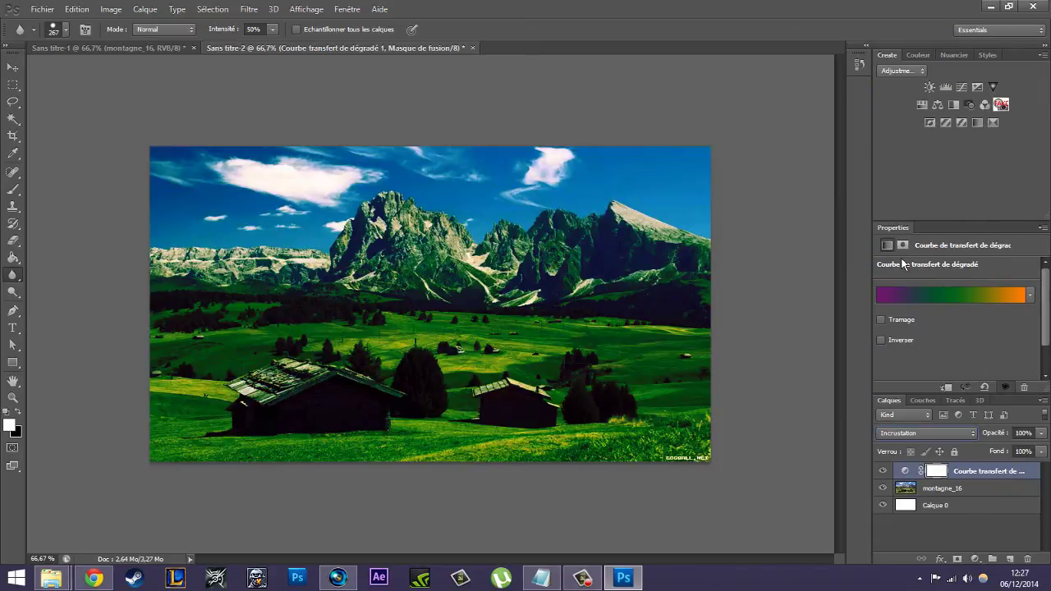